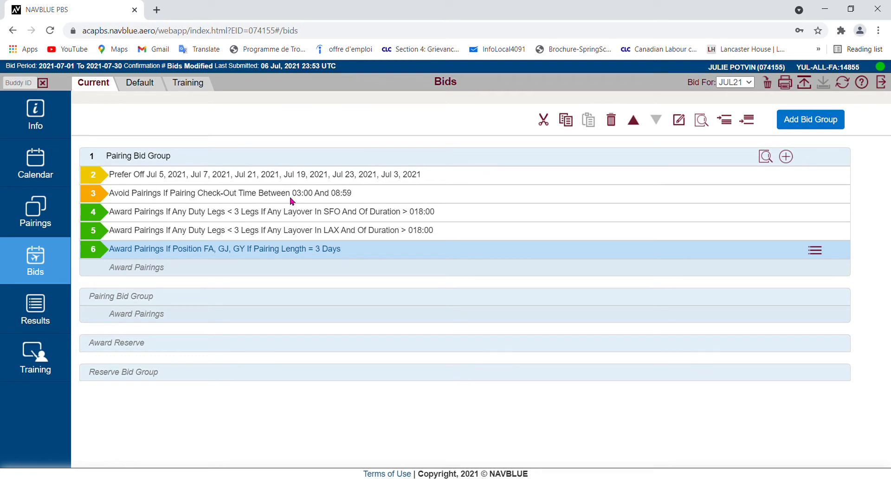
# Move the Avoid Pairings check-out time bid line up one position, above the Prefer Off line
pyautogui.click(194, 194)
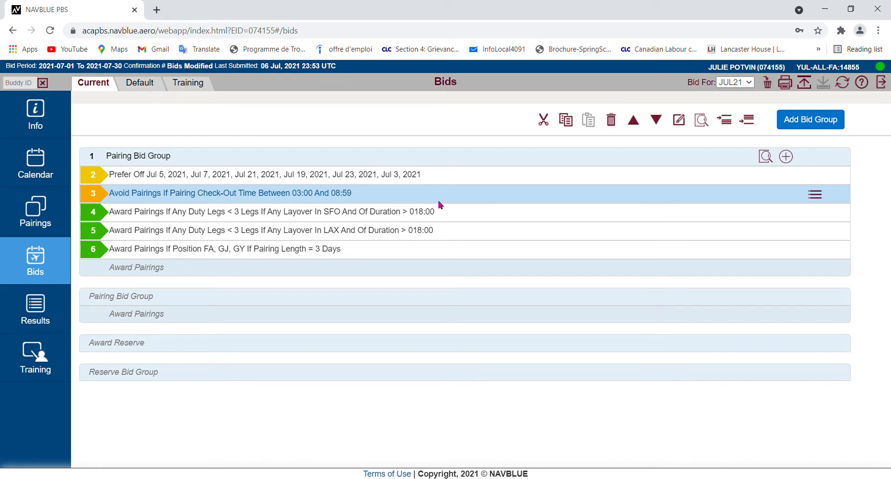
pyautogui.click(633, 122)
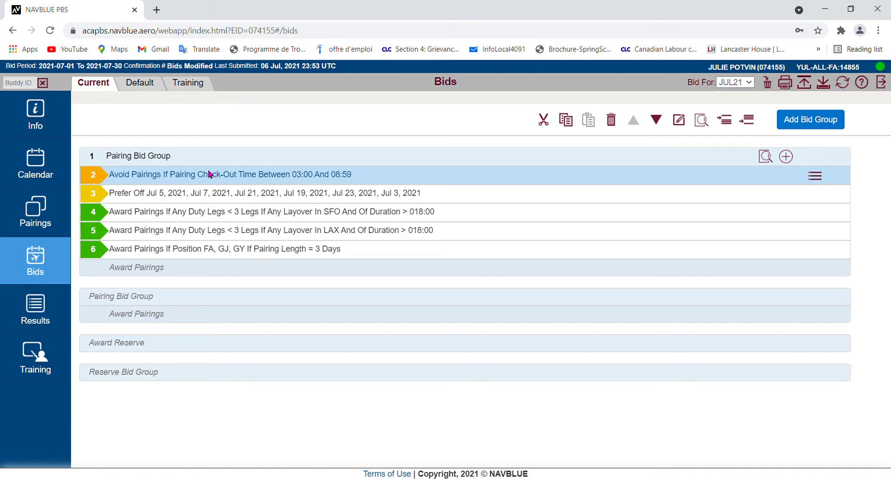
# Edit the SFO Award Pairings line so its duty legs condition becomes less than 4, apply, and close the editor
pyautogui.click(226, 198)
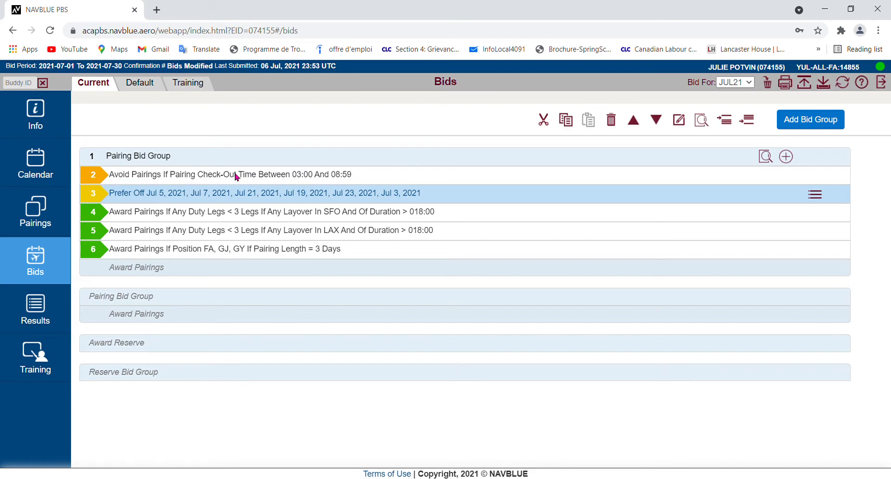
pyautogui.click(261, 216)
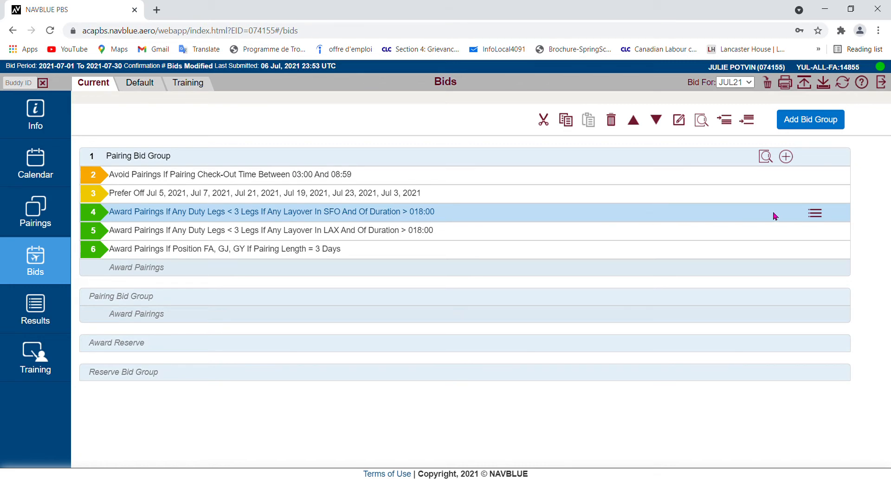
pyautogui.click(819, 215)
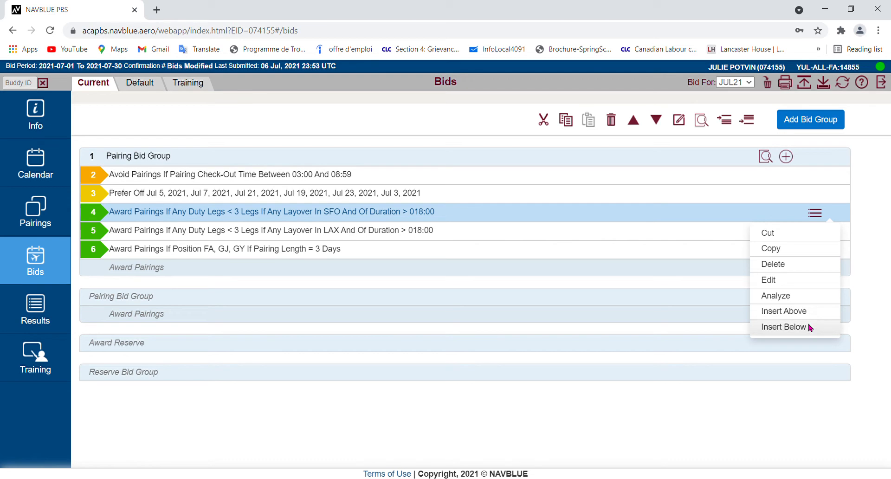
pyautogui.click(767, 281)
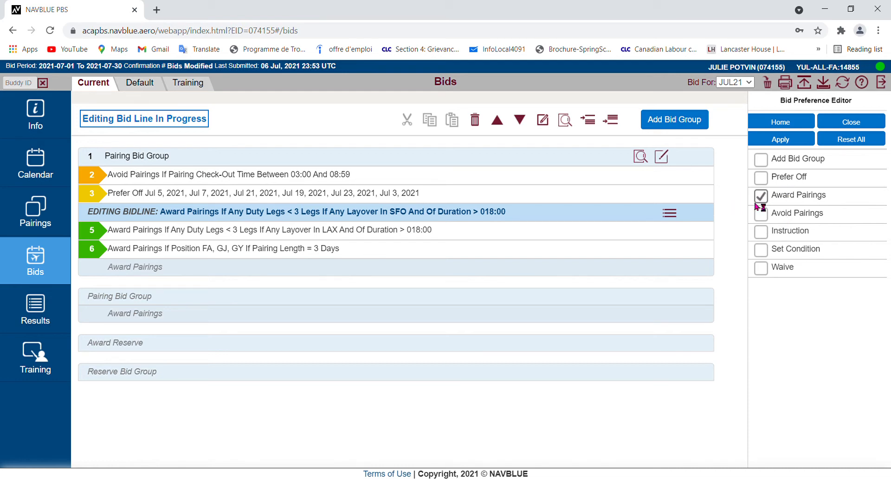
pyautogui.click(791, 196)
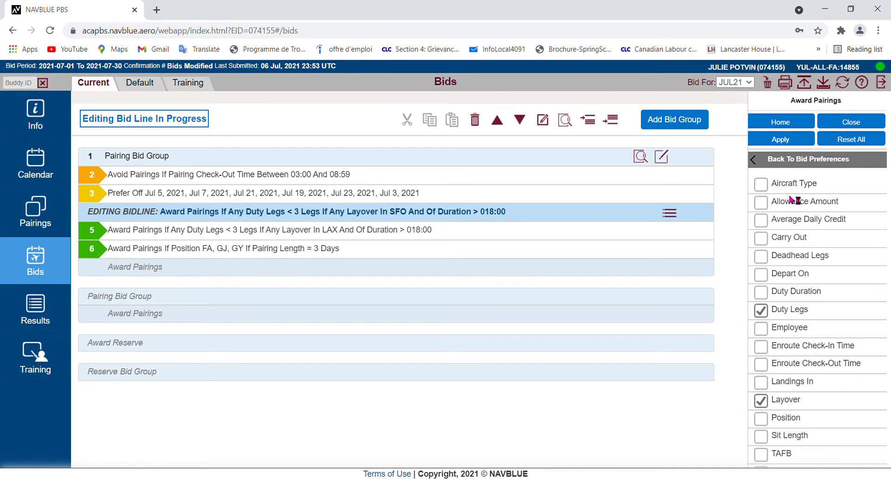
pyautogui.scroll(-3, 801, 278)
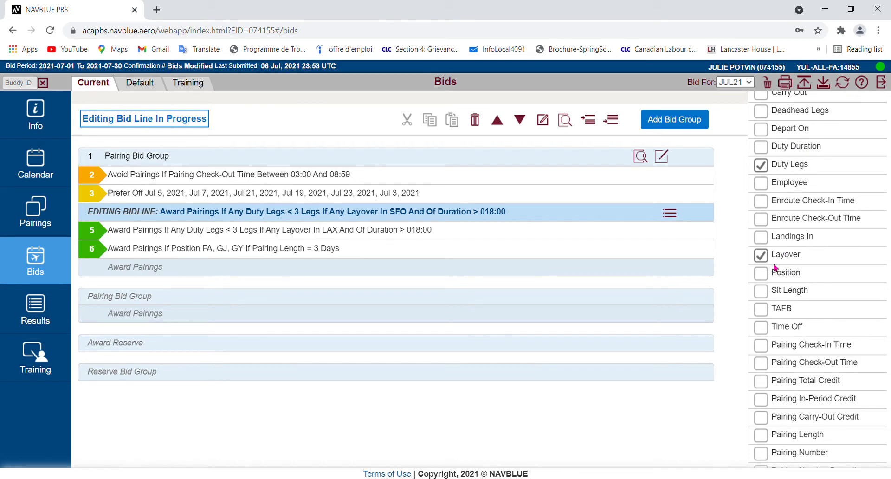
pyautogui.click(797, 167)
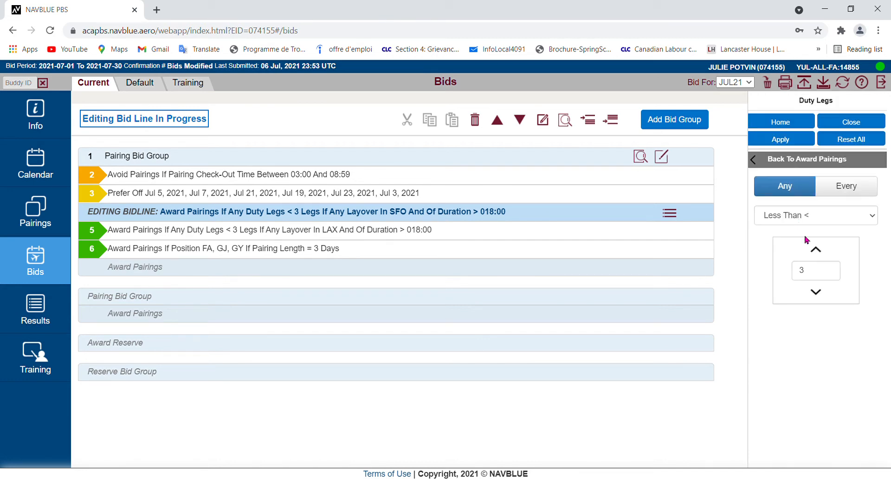
pyautogui.click(816, 251)
pyautogui.click(793, 139)
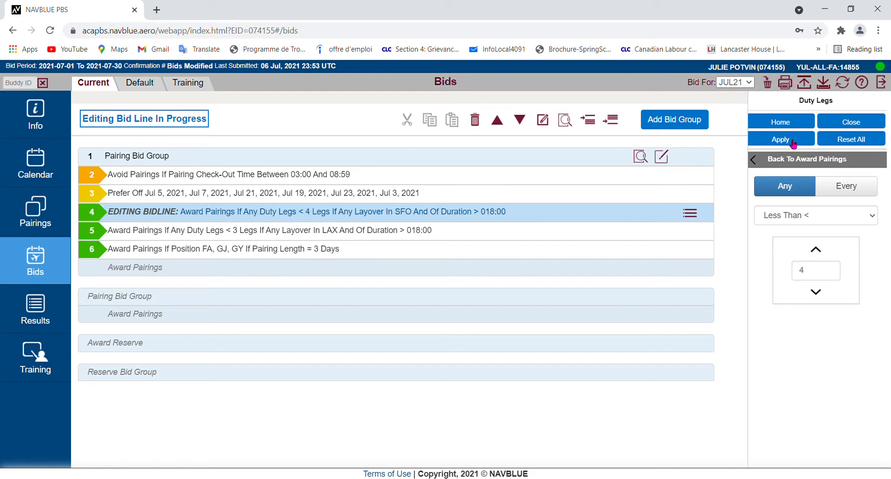
pyautogui.click(851, 122)
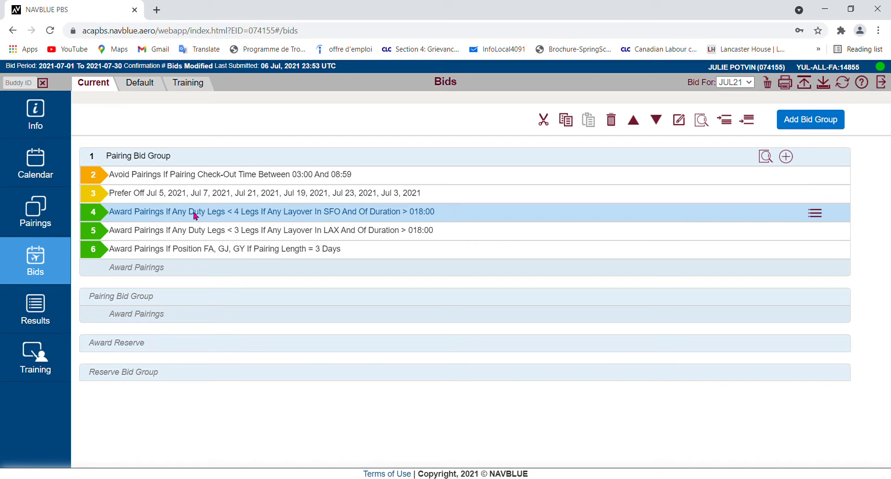
# Copy the SFO Award Pairings line and paste a duplicate directly below it
pyautogui.click(817, 214)
pyautogui.click(785, 249)
pyautogui.click(815, 213)
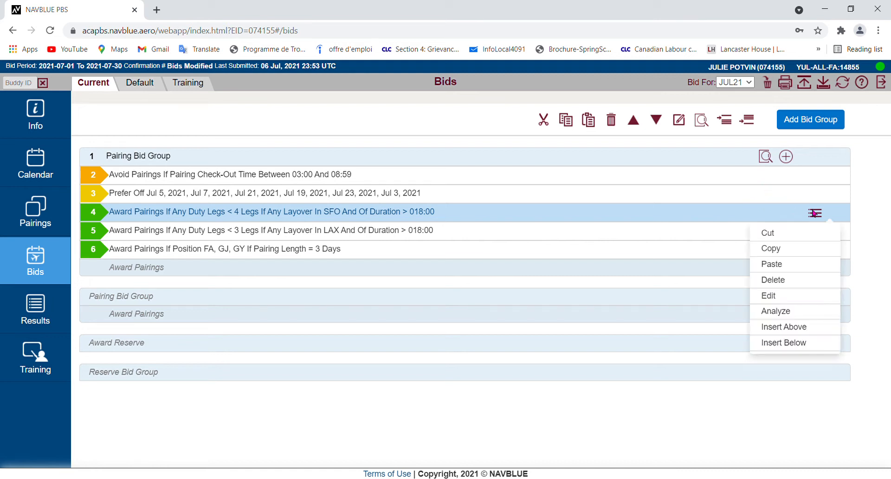
pyautogui.click(773, 264)
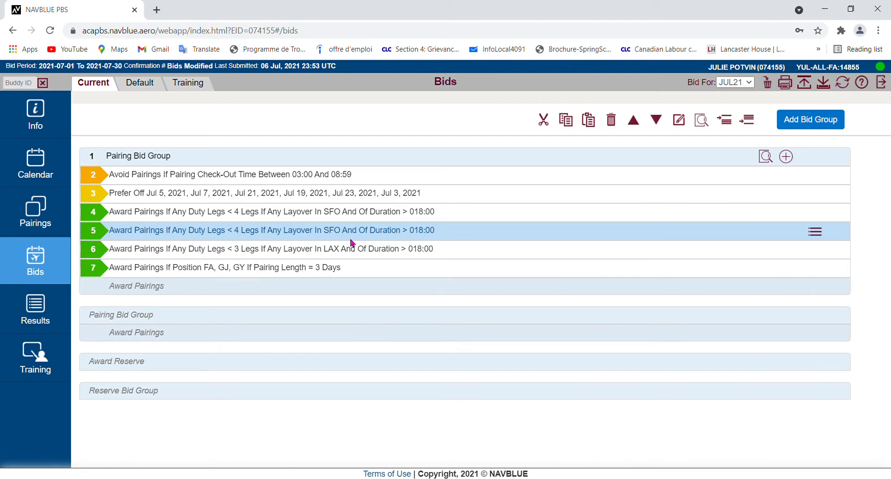
# Edit the upper SFO Award Pairings line to set its duty legs back to less than 3, apply, and close
pyautogui.click(336, 213)
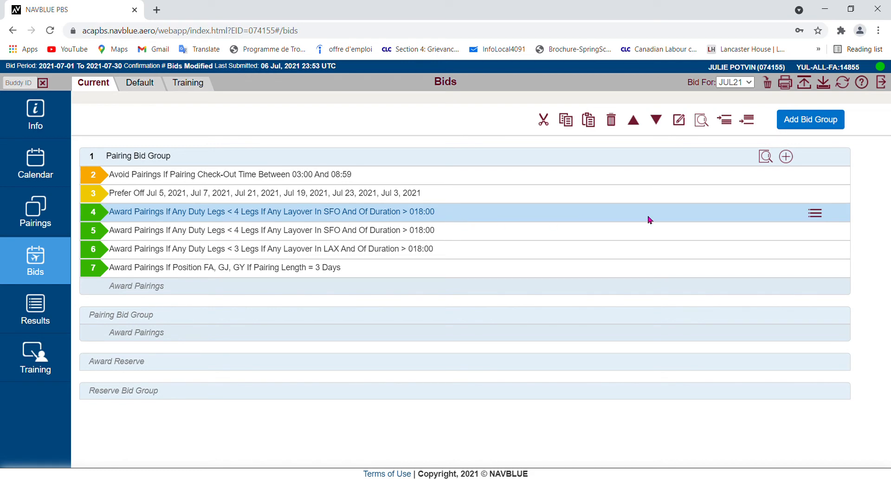
pyautogui.click(816, 214)
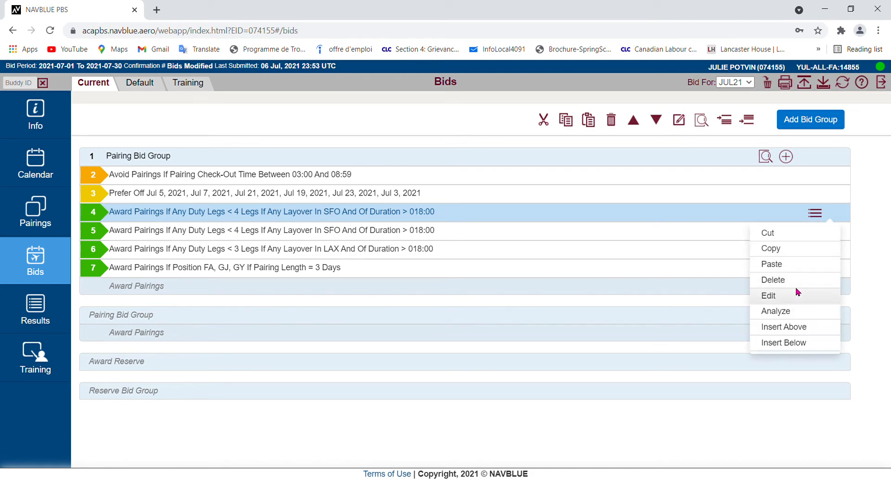
pyautogui.click(797, 296)
pyautogui.click(806, 196)
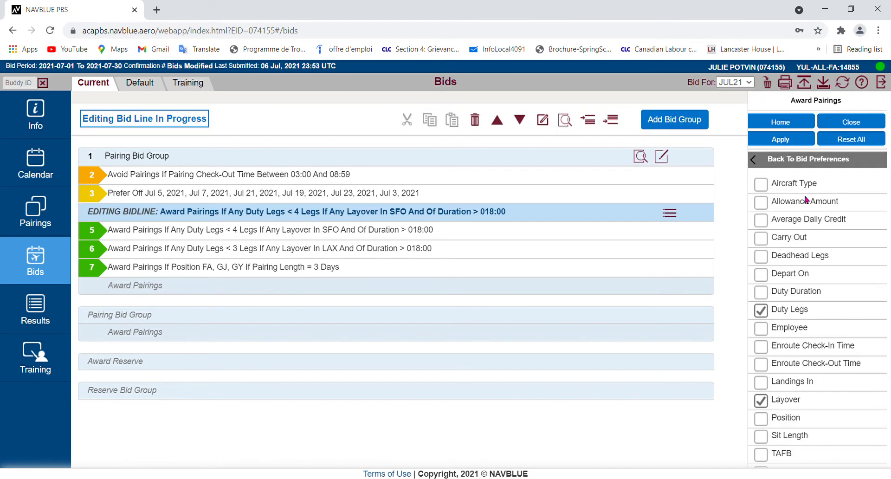
pyautogui.click(782, 313)
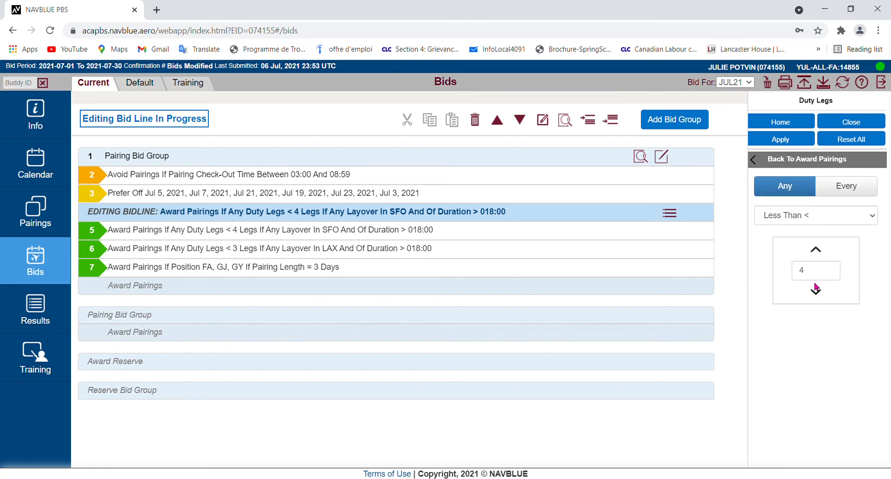
pyautogui.click(816, 292)
pyautogui.click(789, 140)
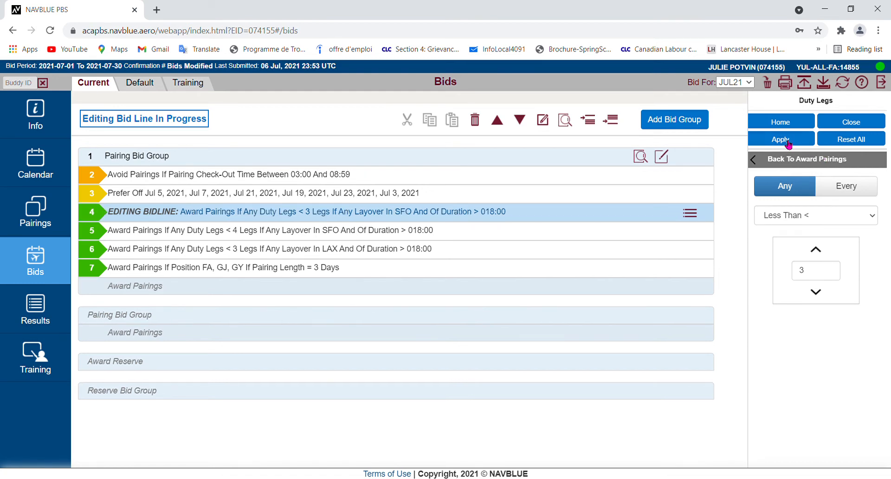
pyautogui.click(849, 122)
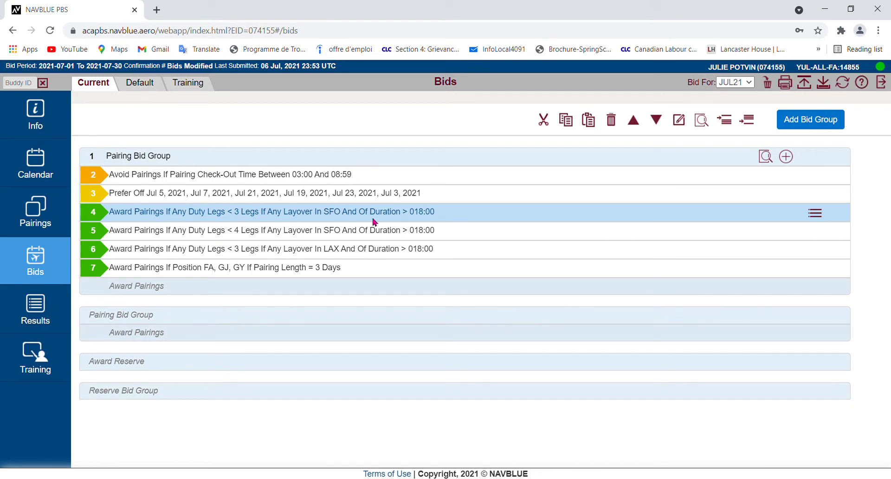
# Insert a new Award Pairings line above the SFO line using the Pairing Number Departing On property
pyautogui.click(818, 214)
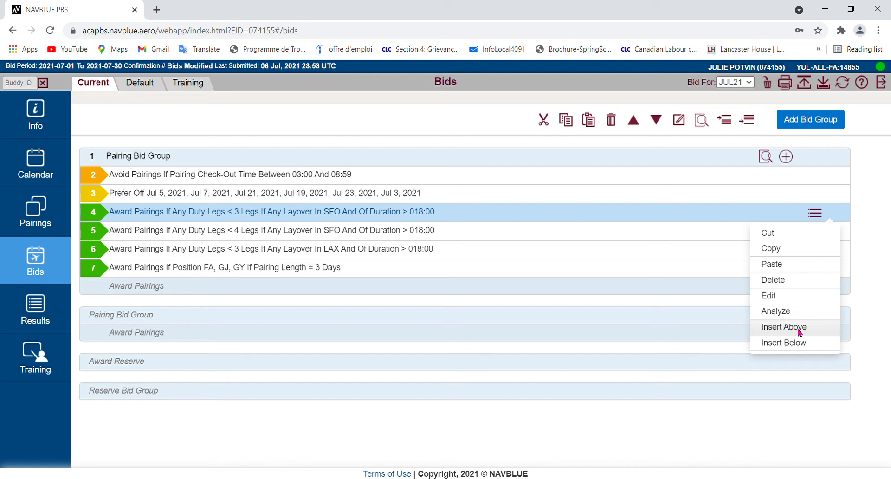
pyautogui.click(800, 332)
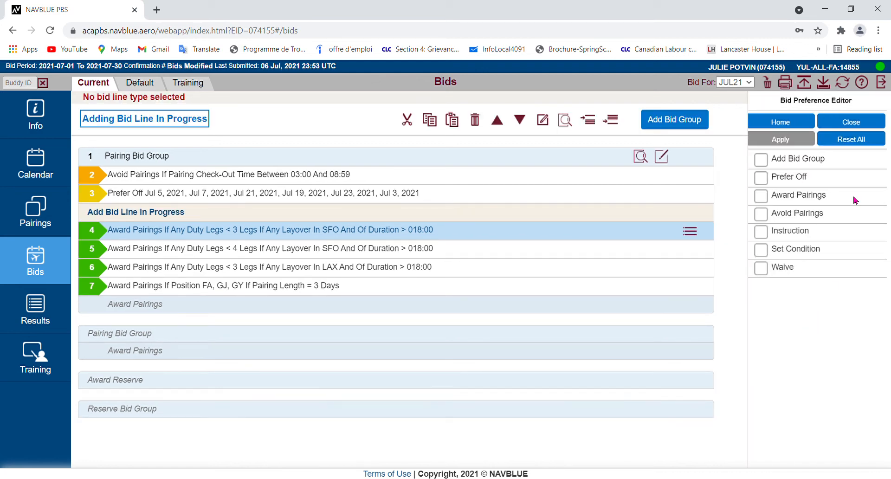
pyautogui.click(817, 199)
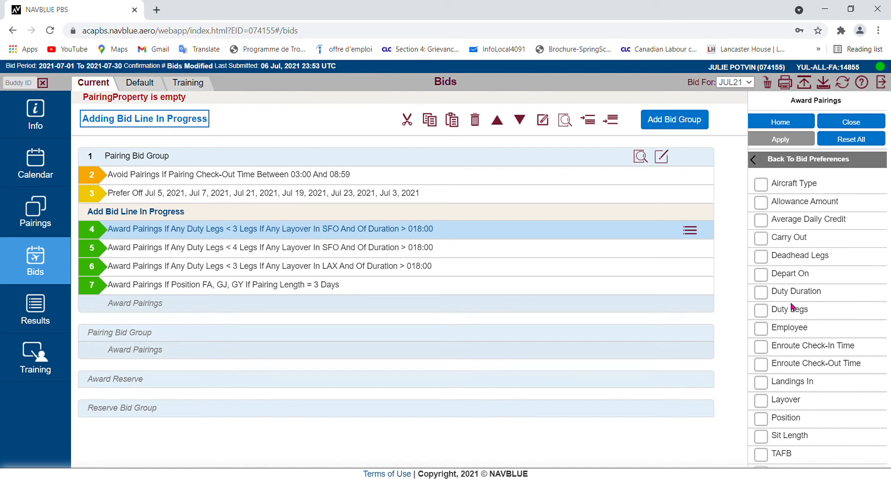
pyautogui.scroll(-3, 797, 289)
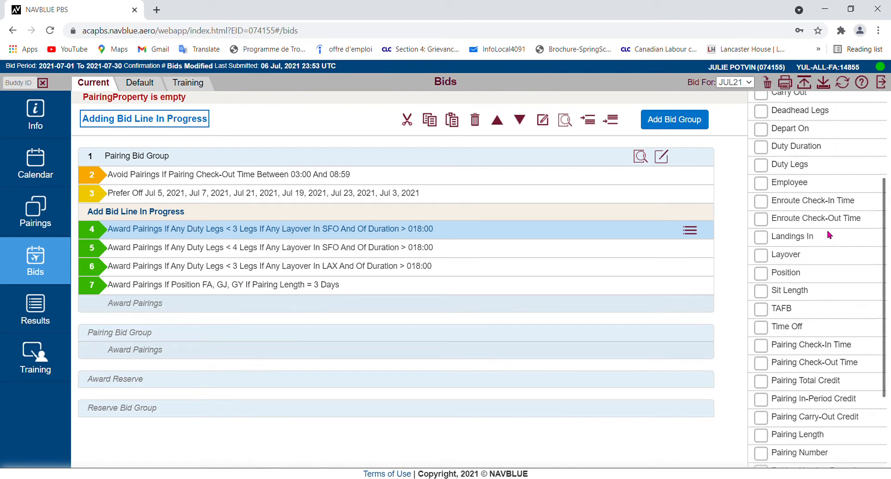
pyautogui.scroll(-3, 811, 278)
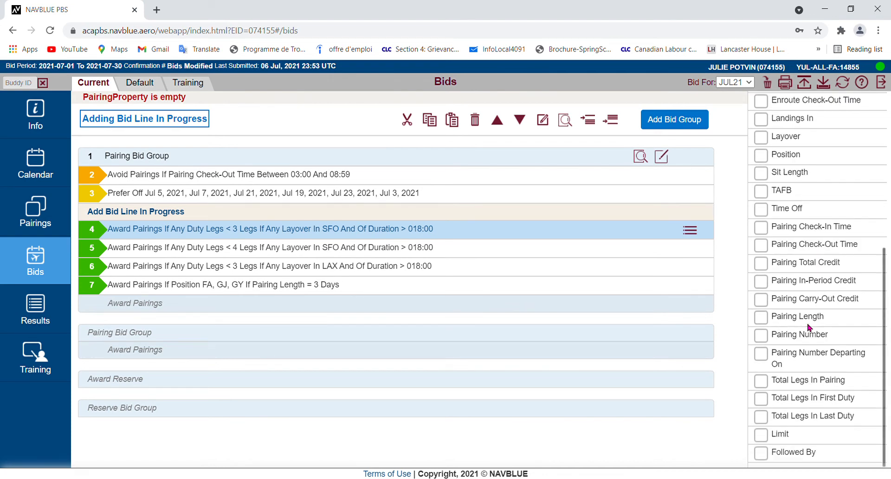
pyautogui.click(784, 358)
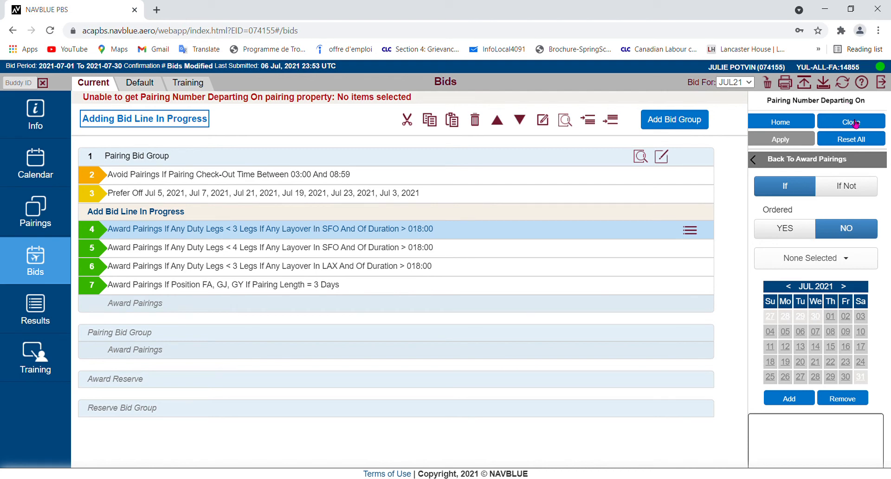
# Set Ordered to Yes, pick pairing M5001, and add it departing on Jul 10, 2021
pyautogui.click(787, 235)
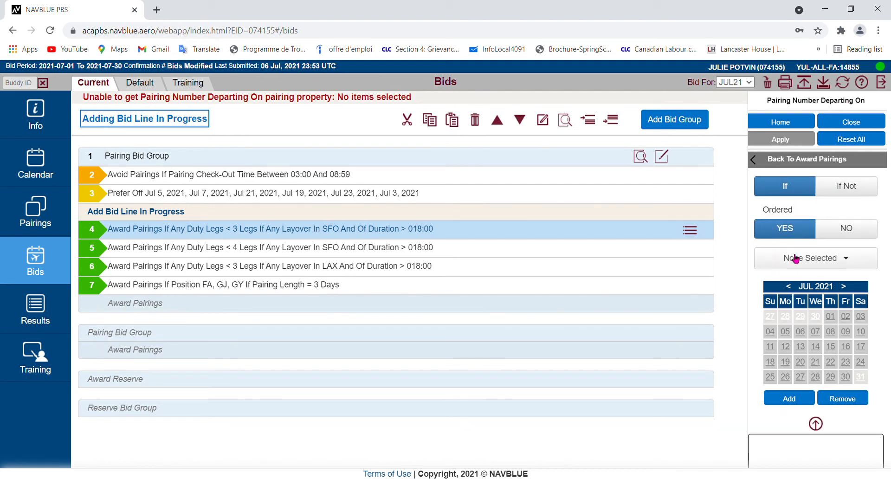
pyautogui.click(825, 259)
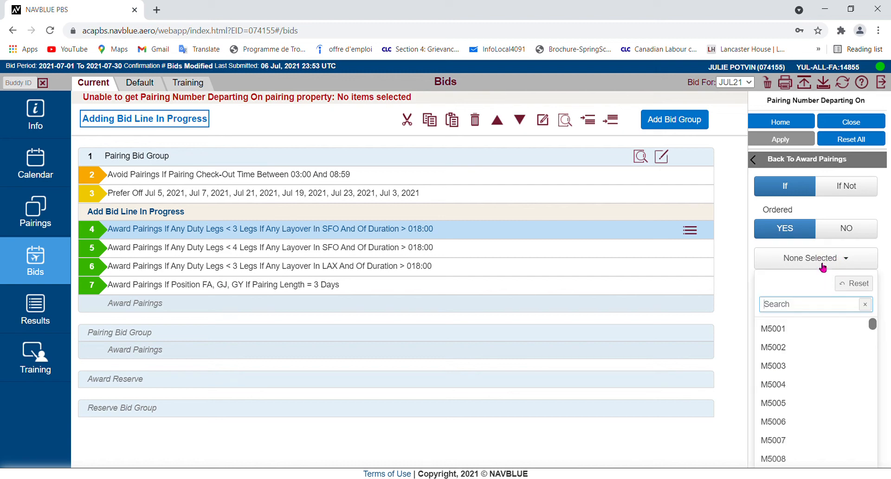
pyautogui.click(794, 331)
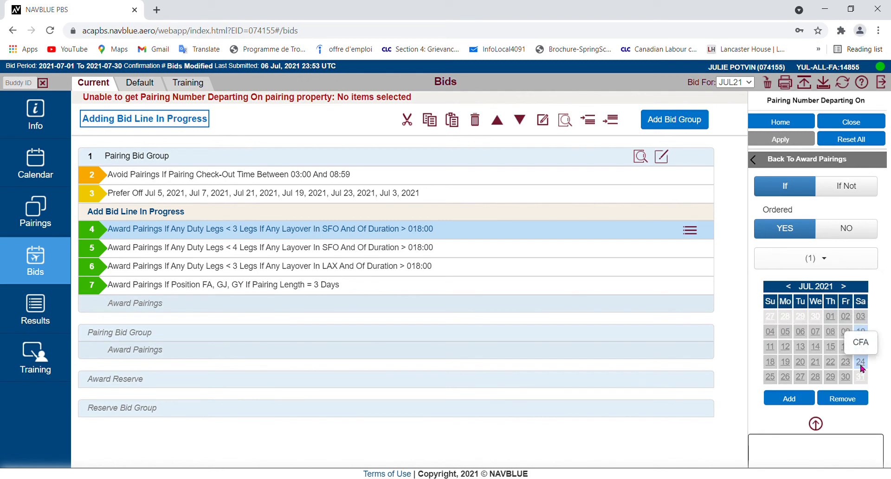
pyautogui.click(862, 367)
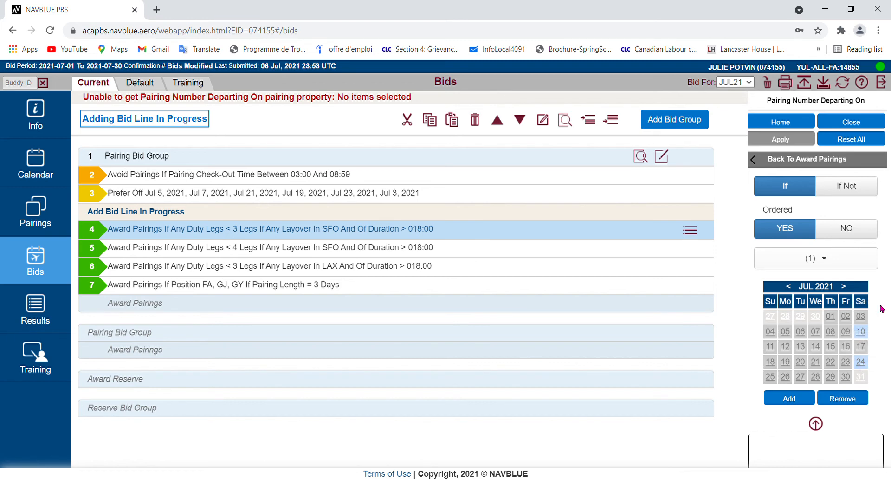
pyautogui.click(865, 333)
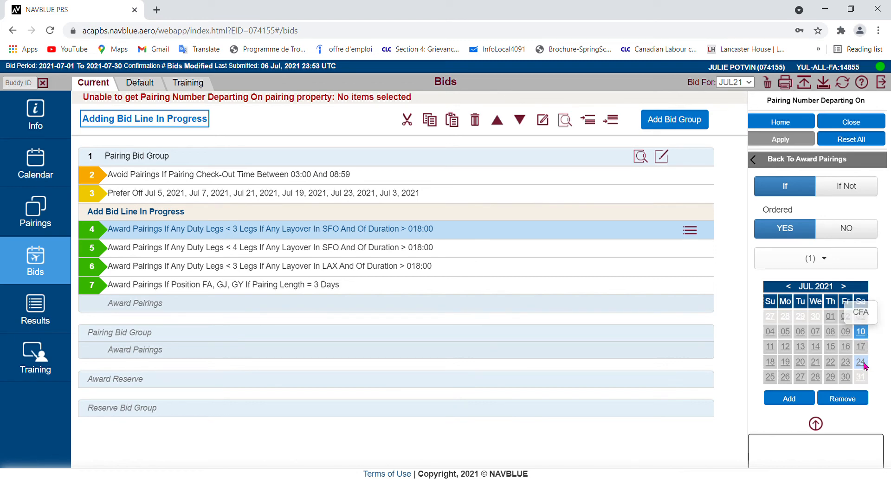
pyautogui.click(801, 400)
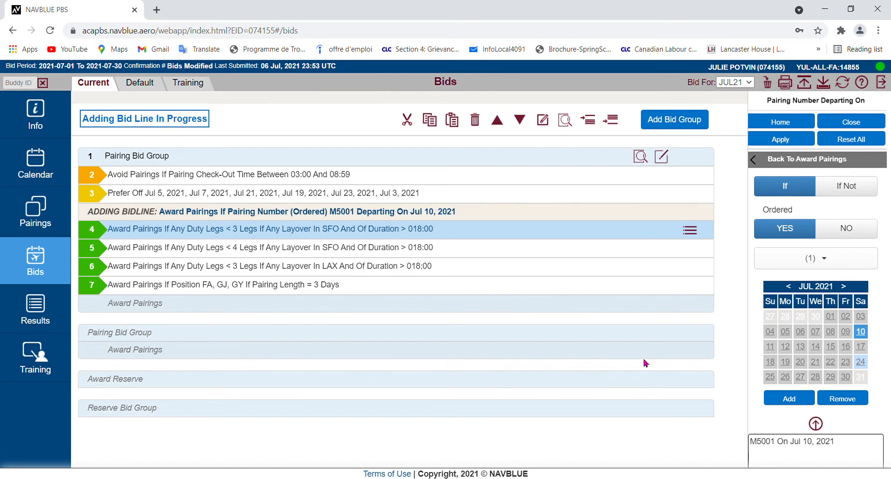
# Clear the pairing selection, pick pairing M5006, and add it to the ordered list departing on Jul 16, 2021
pyautogui.scroll(-2, 646, 362)
pyautogui.scroll(-2, 877, 330)
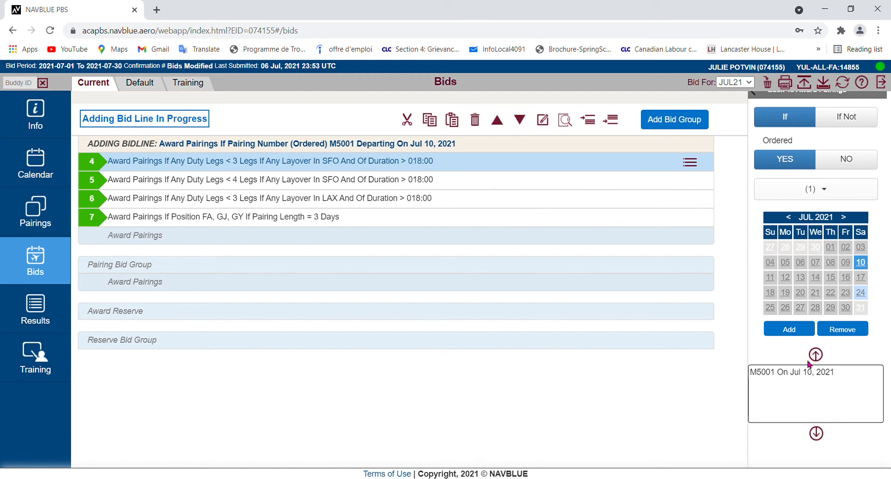
pyautogui.click(830, 190)
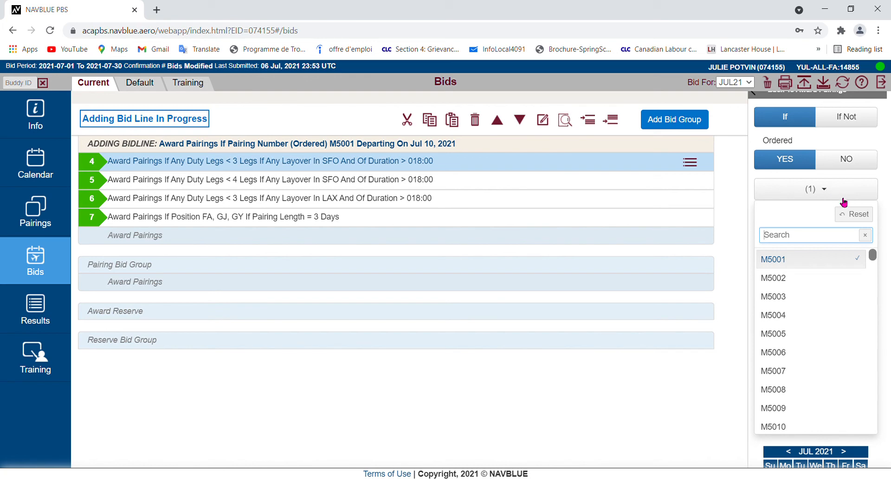
pyautogui.click(861, 215)
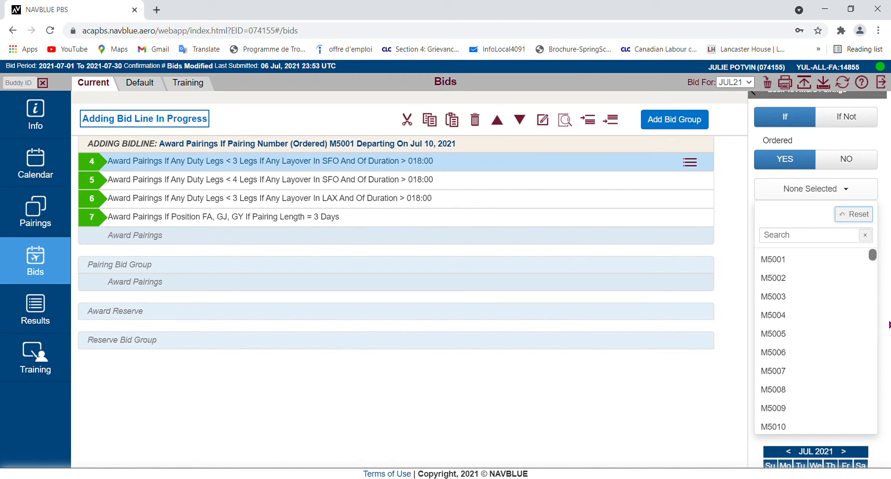
pyautogui.click(784, 355)
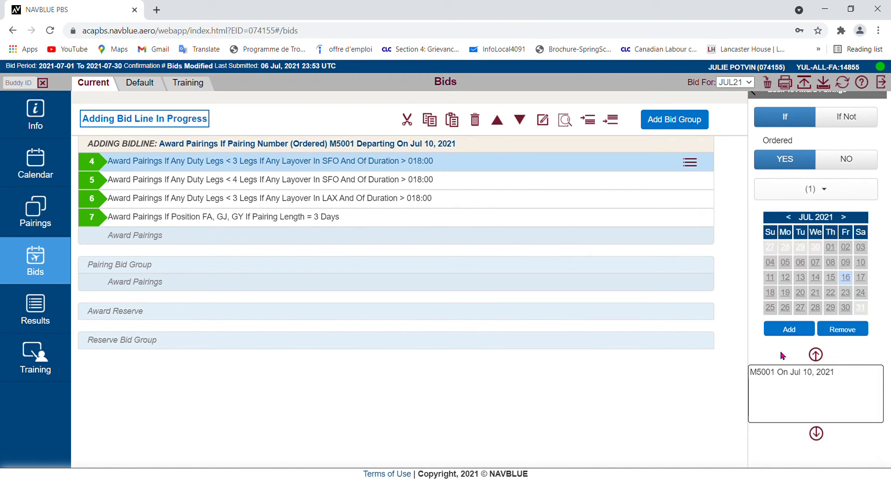
pyautogui.click(847, 279)
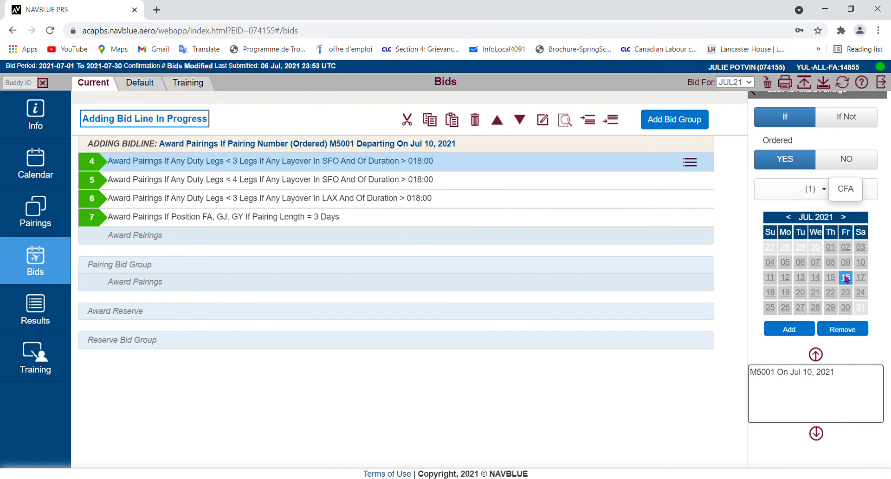
pyautogui.click(798, 331)
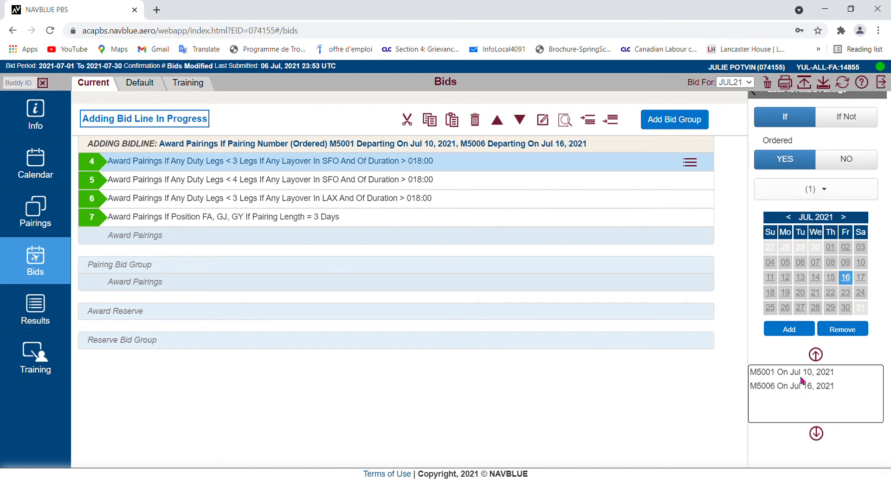
# Clear the selection, pick pairing M5009, and add it departing on Jul 3 and Jul 17, 2021
pyautogui.click(838, 192)
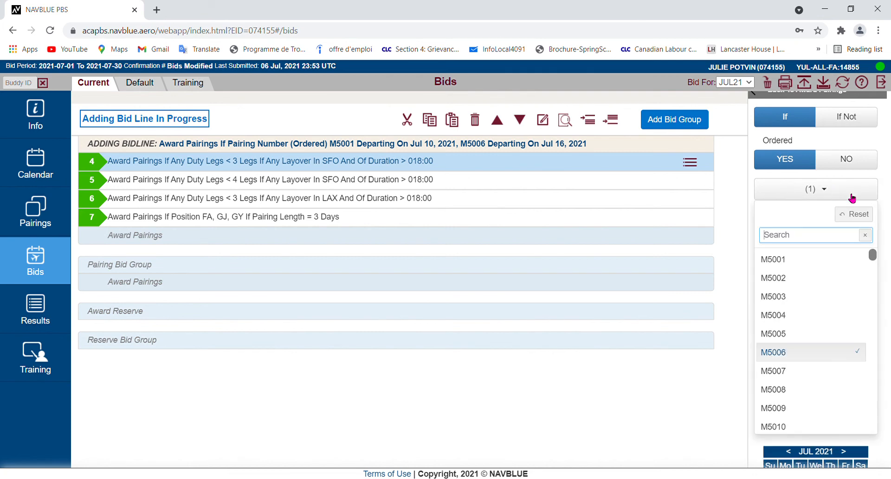
pyautogui.click(862, 215)
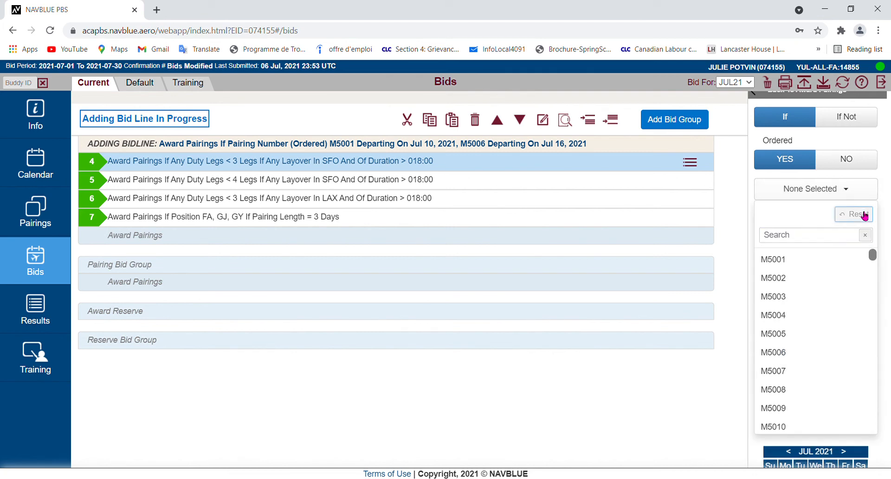
pyautogui.click(824, 417)
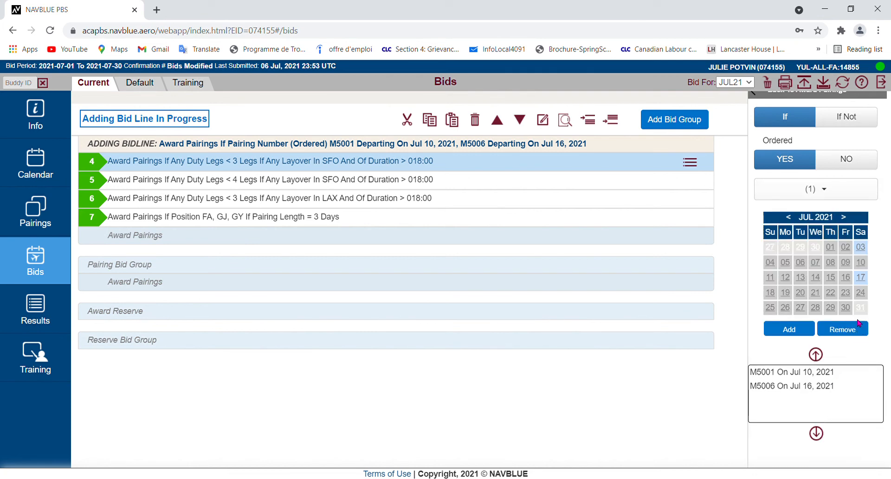
pyautogui.click(862, 278)
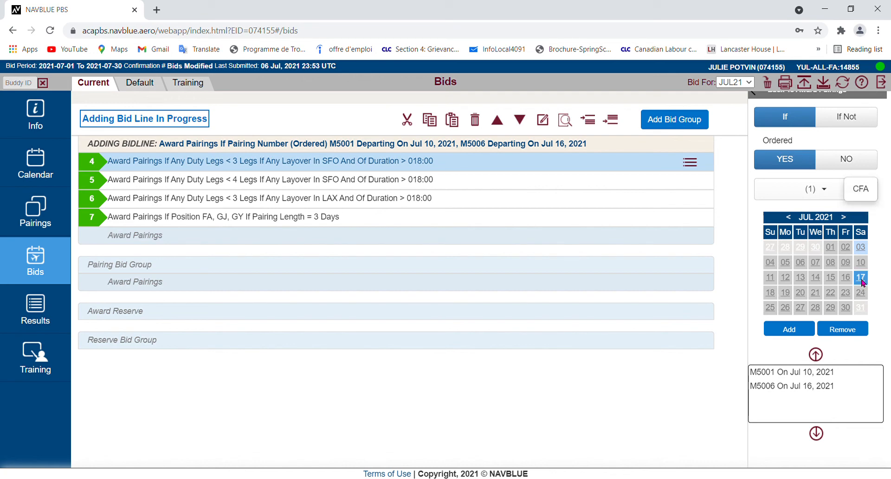
pyautogui.click(861, 250)
pyautogui.click(790, 330)
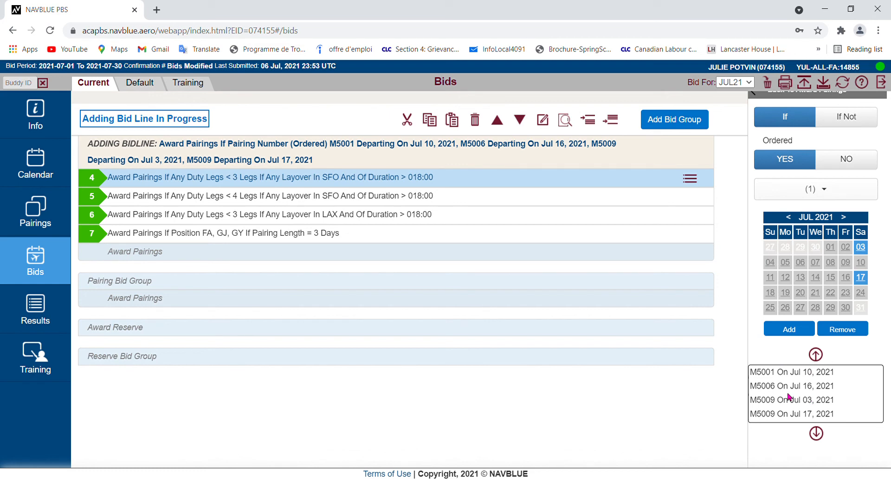
# Move the M5009 Jul 17, 2021 entry up above the M5009 Jul 3, 2021 entry
pyautogui.click(793, 414)
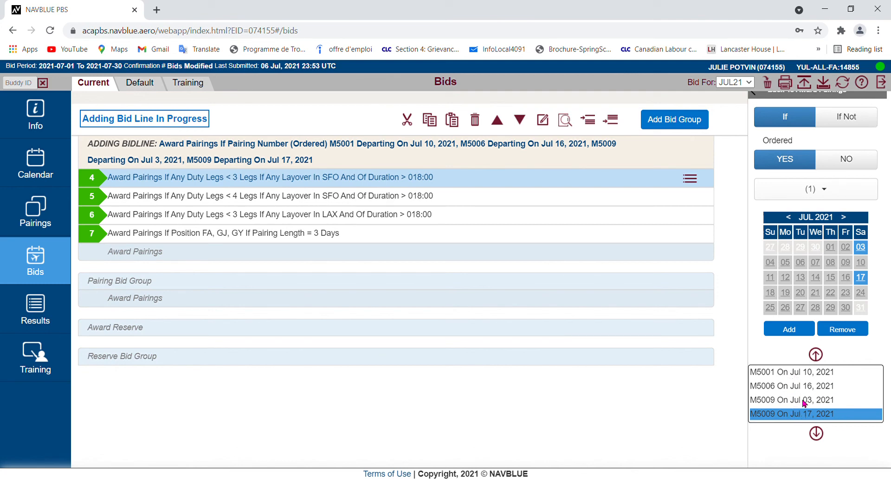
pyautogui.click(818, 355)
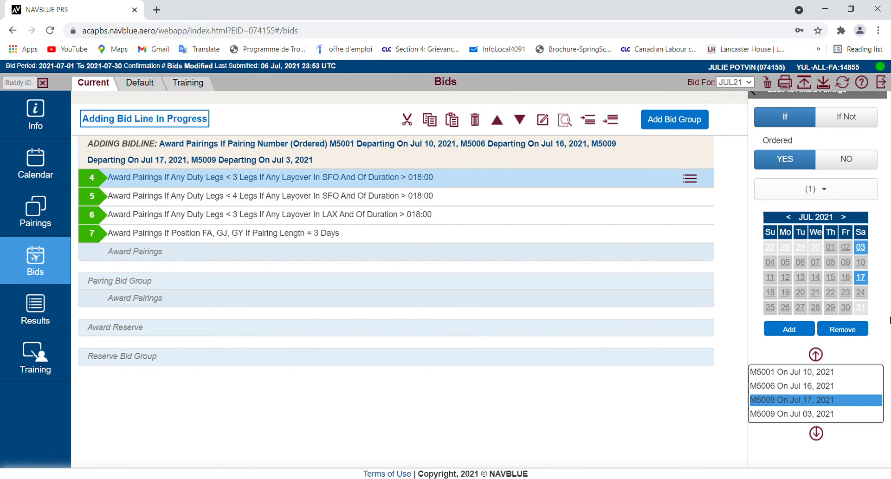
pyautogui.scroll(2, 884, 319)
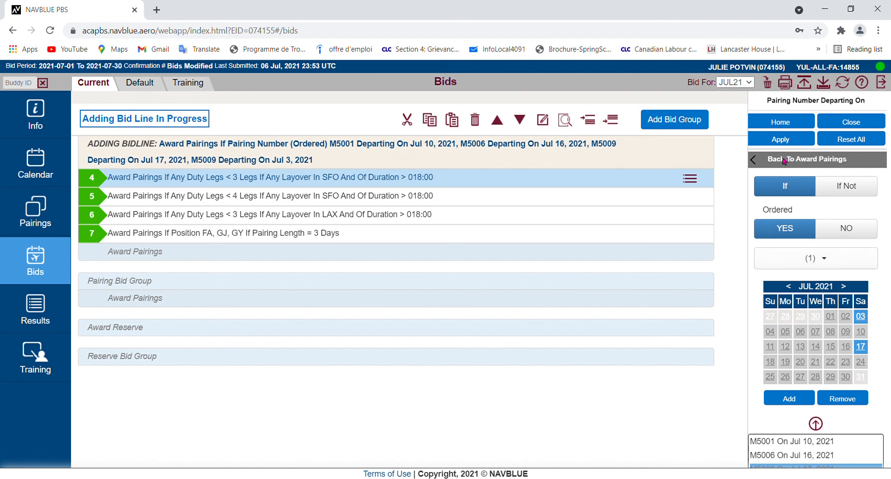
# Add the Limit property to the line with a value of 1, apply the bid line, and close the editor
pyautogui.click(797, 162)
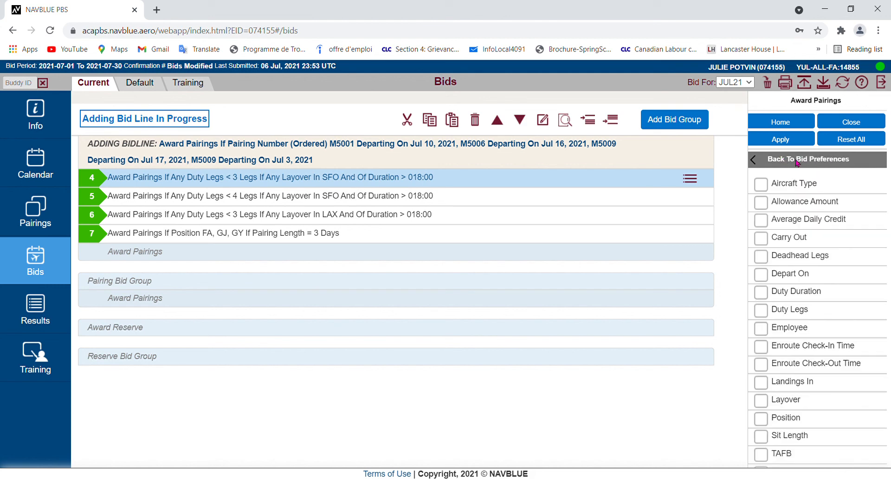
pyautogui.scroll(-5, 795, 297)
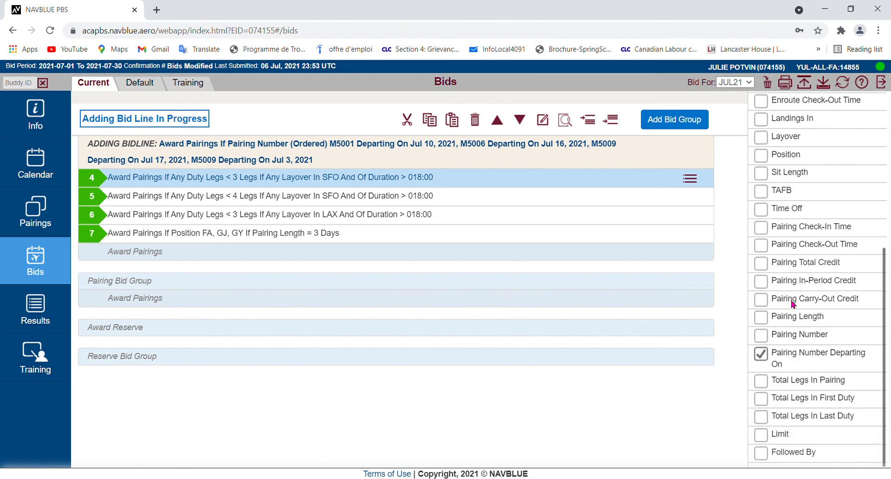
pyautogui.click(763, 438)
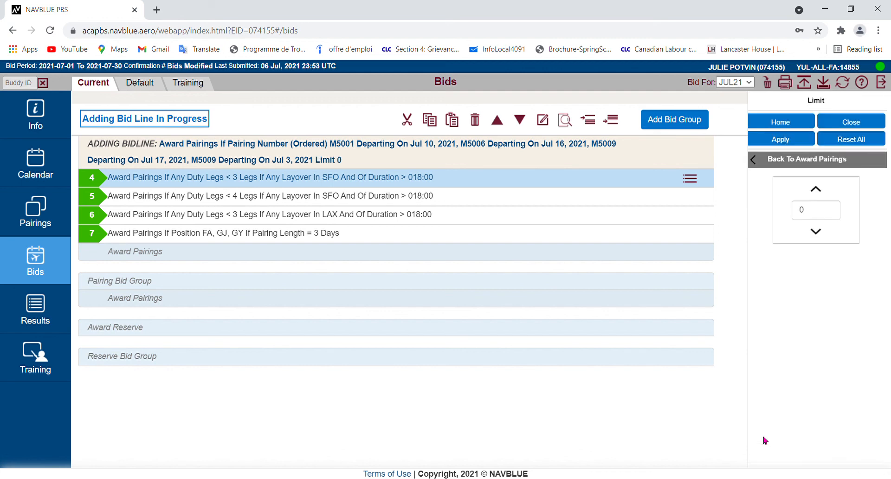
pyautogui.click(818, 195)
pyautogui.click(794, 141)
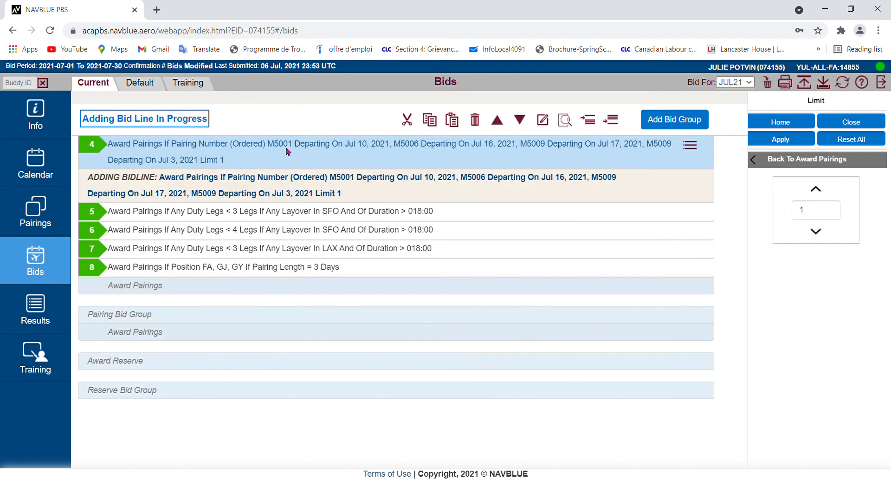
pyautogui.click(856, 125)
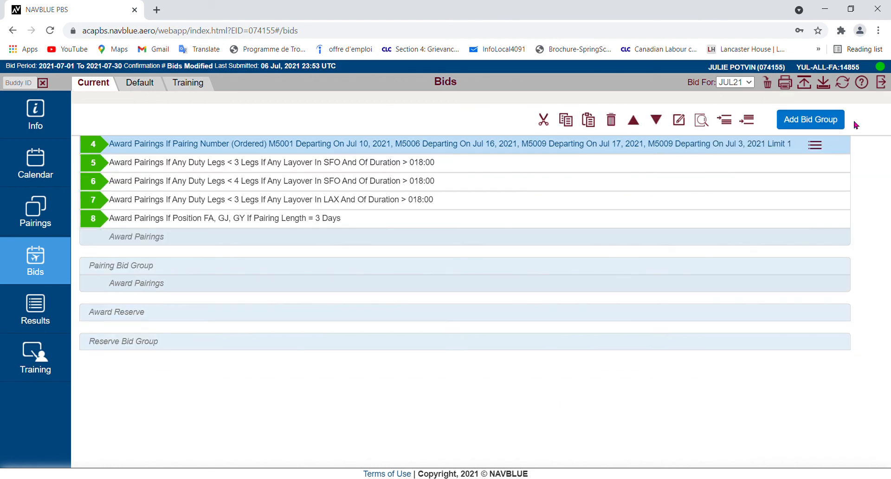
pyautogui.scroll(2, 550, 255)
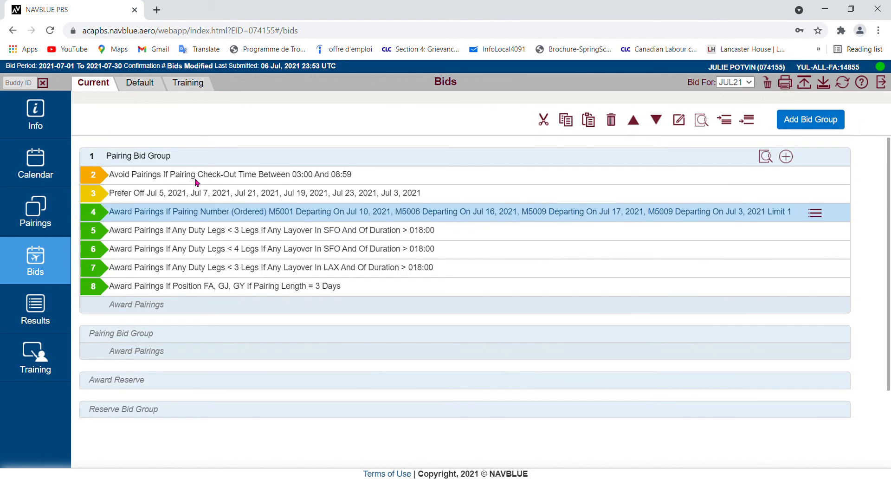